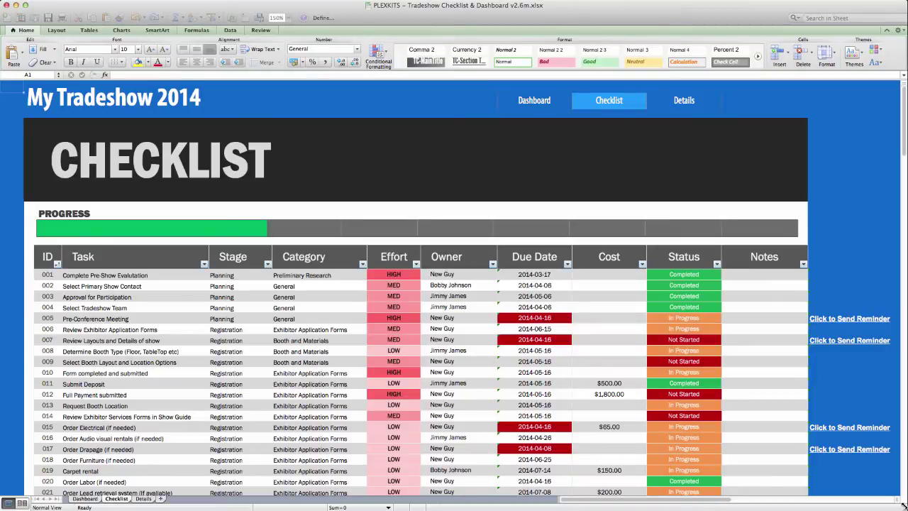
Step: Bring the tradeshow checklist workbook window into focus
click(902, 500)
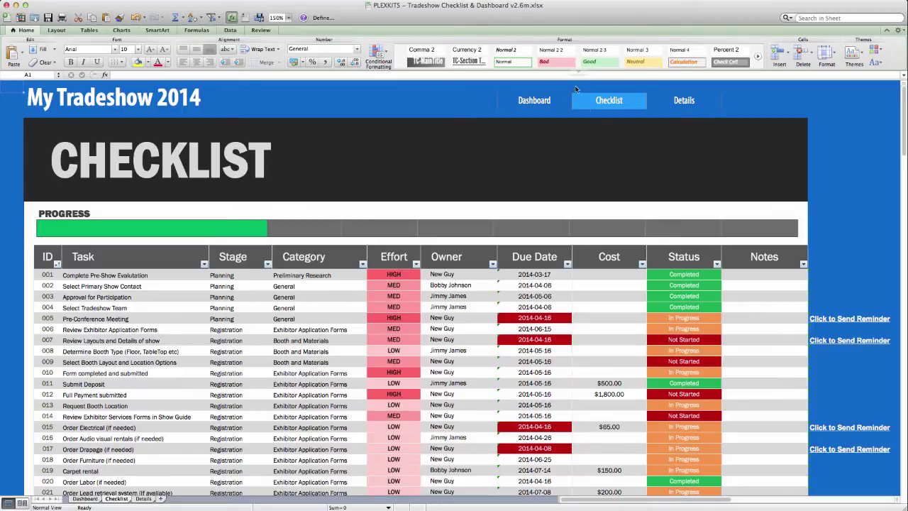
Step: Glance at the Dashboard sheet, then return to the Checklist task table
click(534, 101)
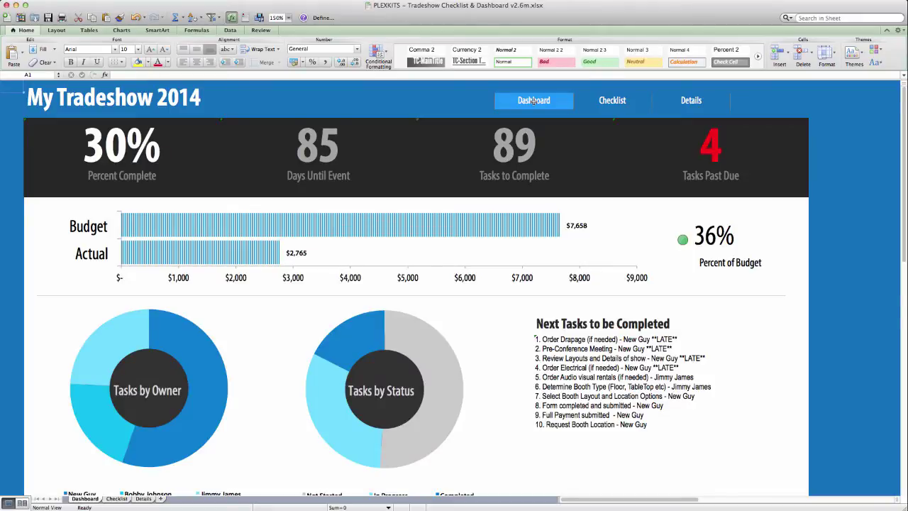
click(611, 102)
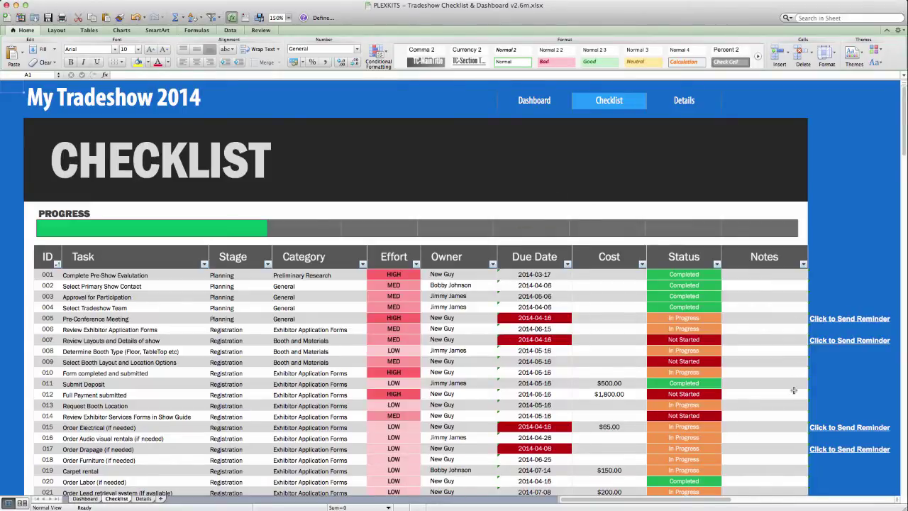
Step: Switch to the Details sheet showing show information, budget and the team list
click(684, 103)
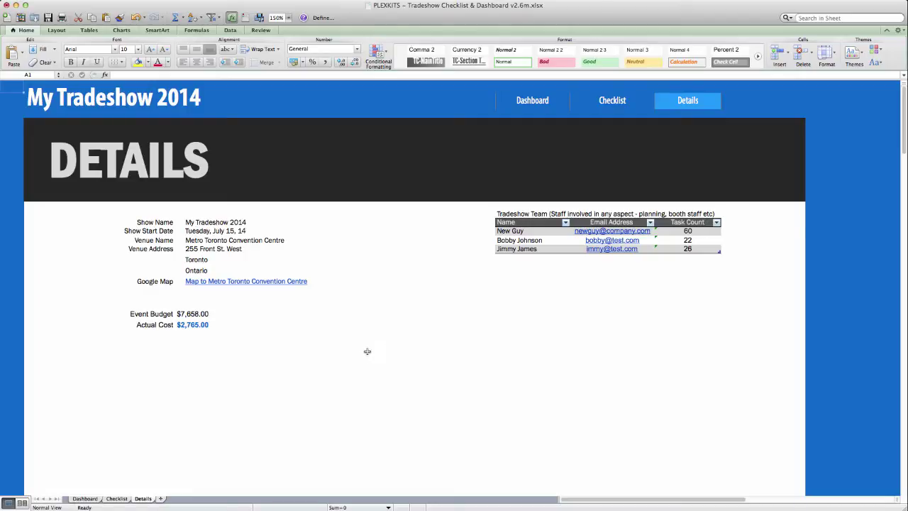
Step: Change the Show Name cell to 'The Best Tradeshow Ever'
key(Tab)
text(The Best)
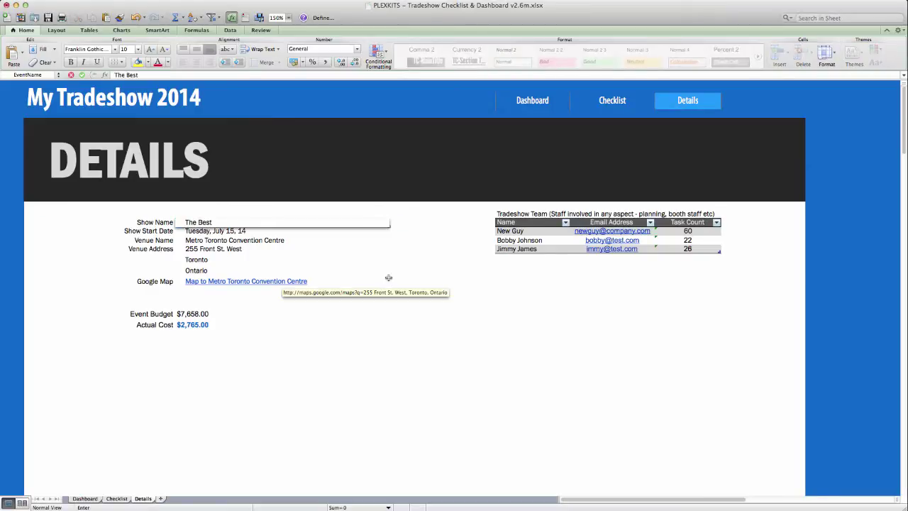
text( Tradeshow Ever!)
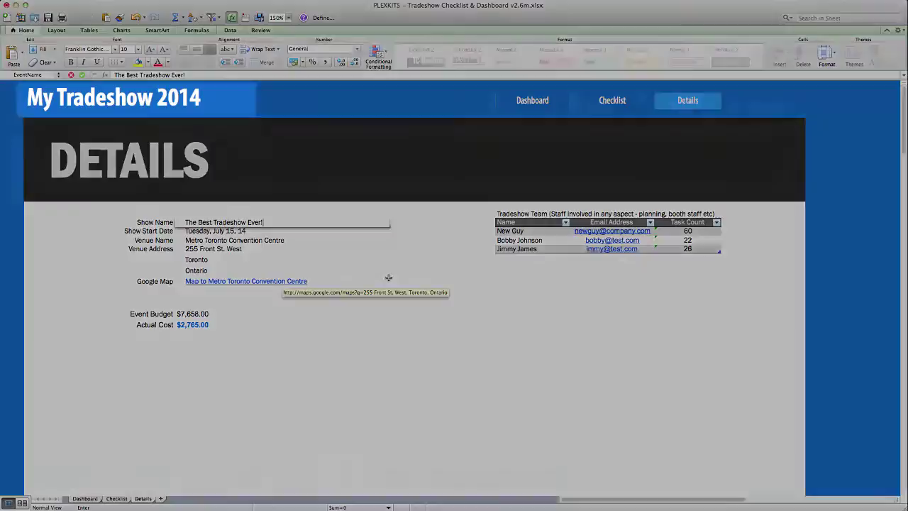
key(Return)
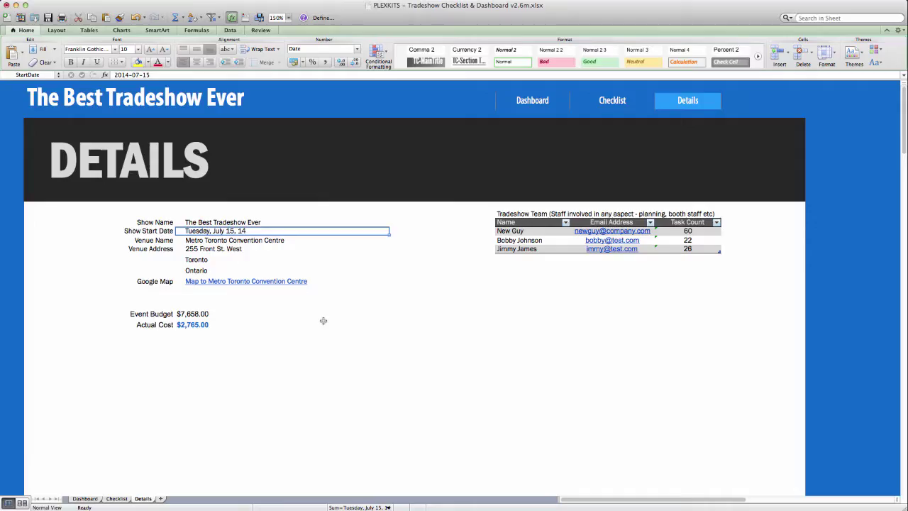
click(290, 333)
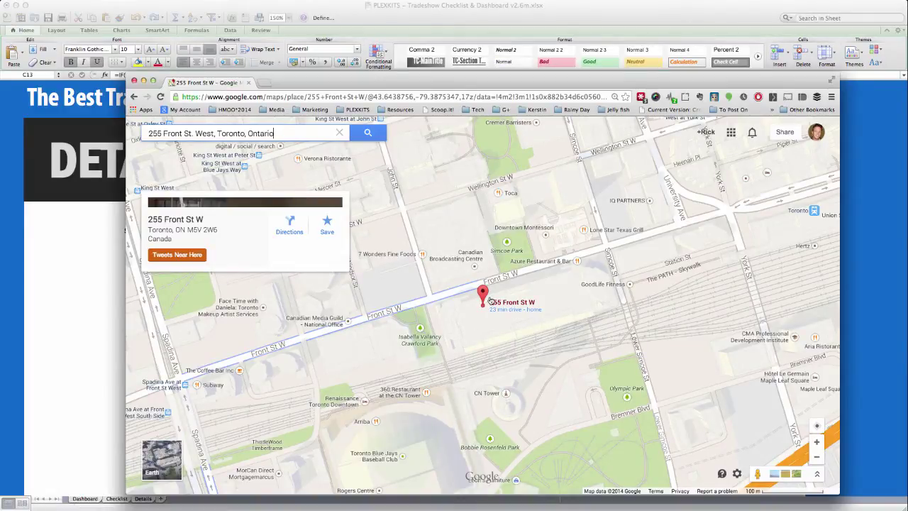
click(134, 81)
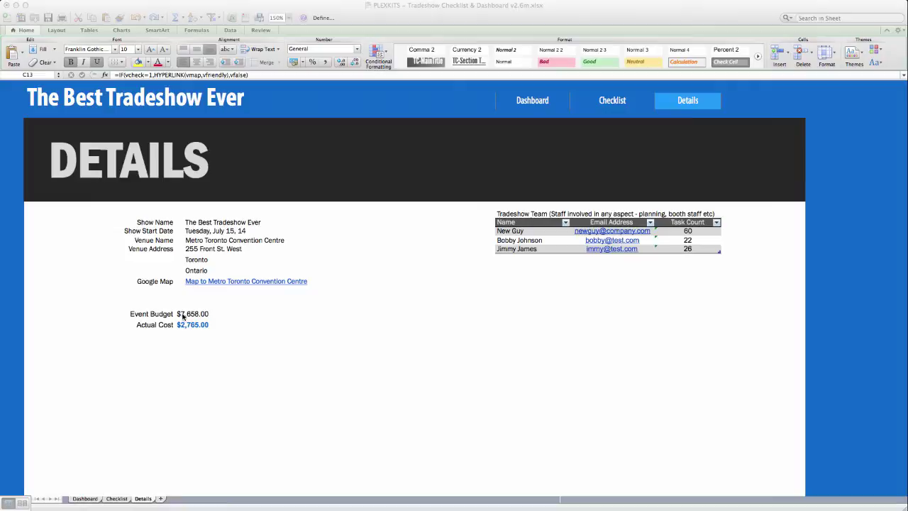
Step: Enter the new staff member's full name and e-mail in the empty row below the team
click(532, 324)
click(520, 232)
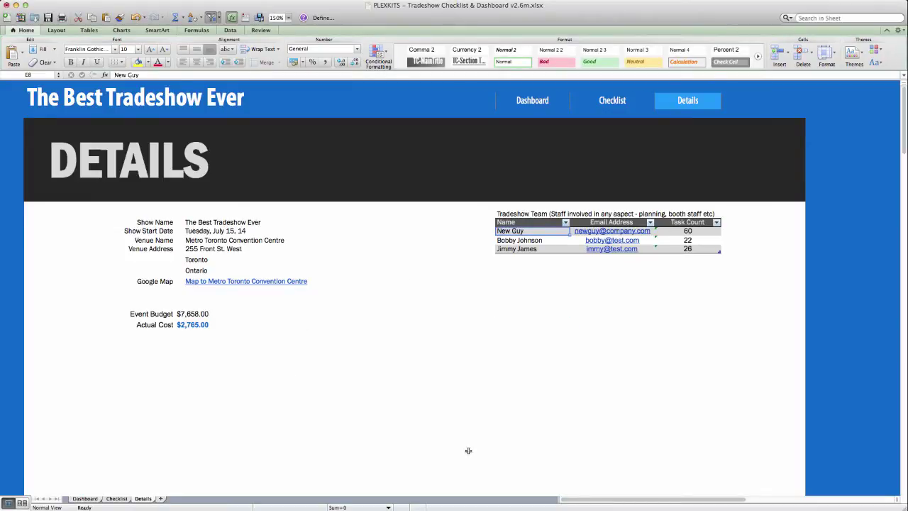
key(Down)
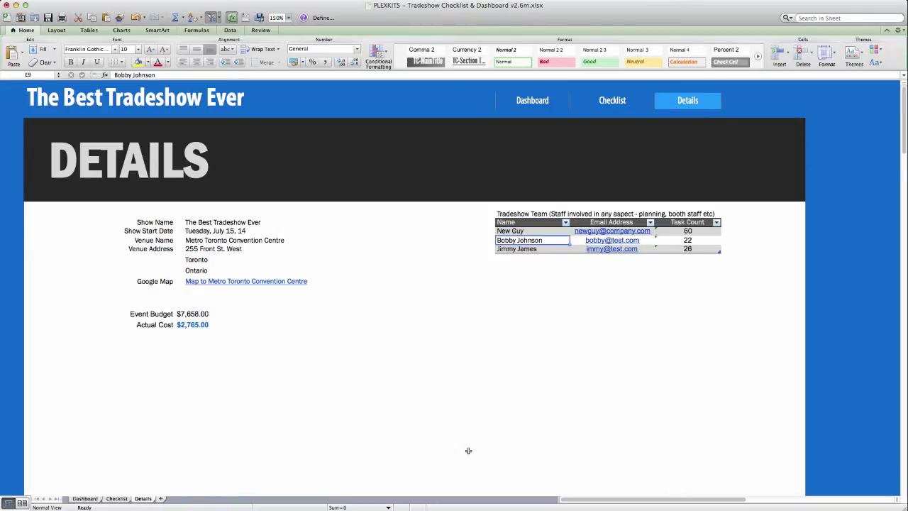
key(Down)
key(Down)
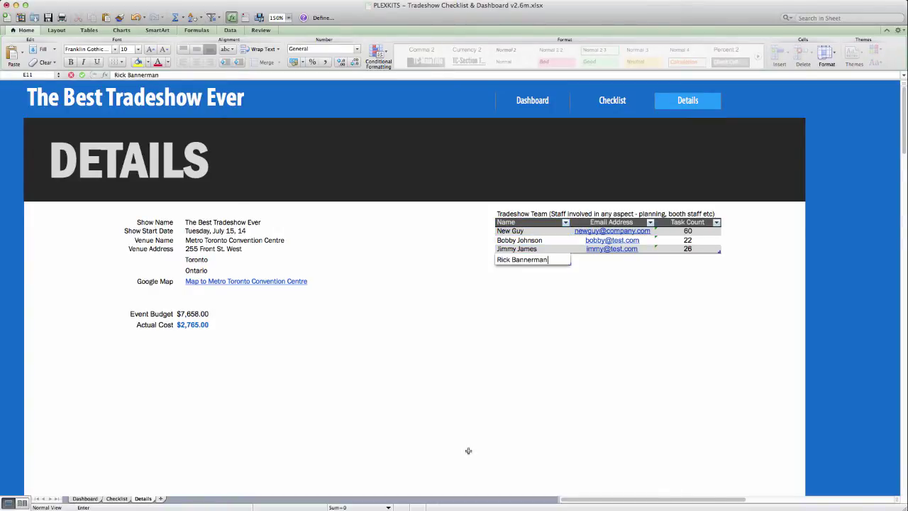
key(Tab)
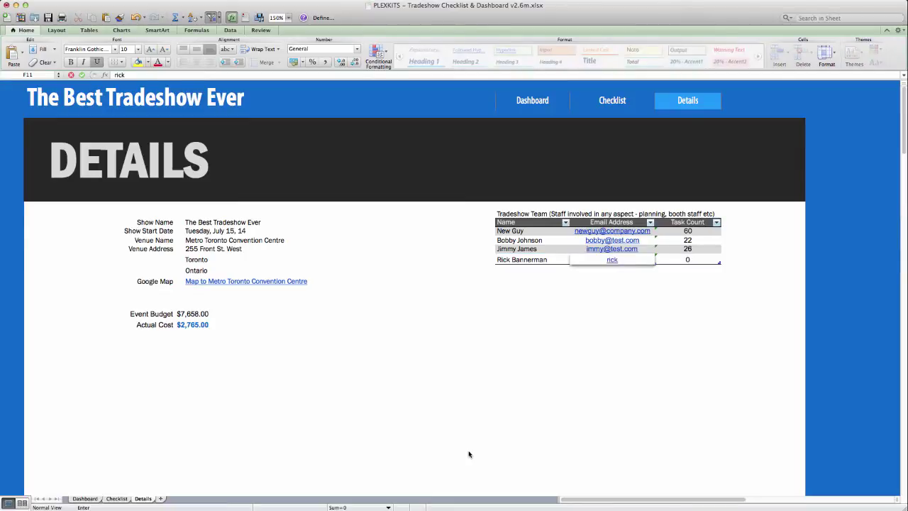
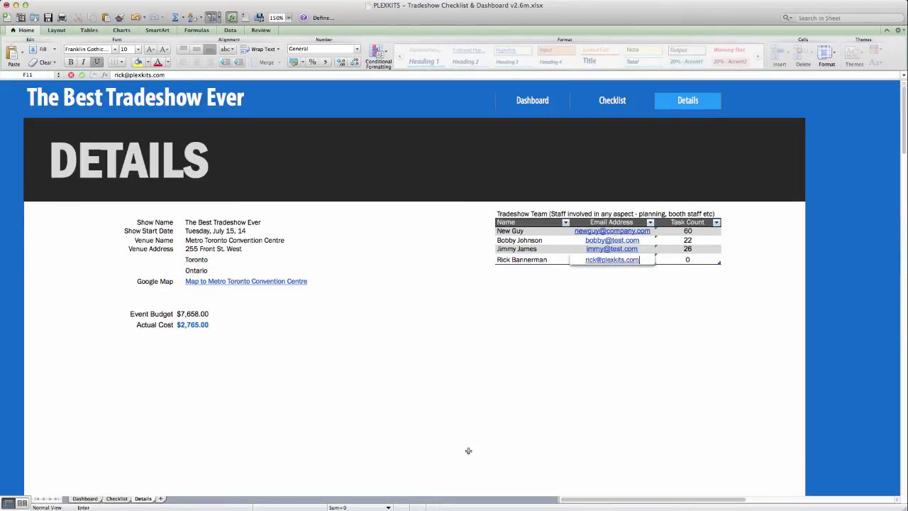
click(213, 357)
Step: Return to the Checklist sheet and scroll through tasks 001–024 and their owners
click(613, 101)
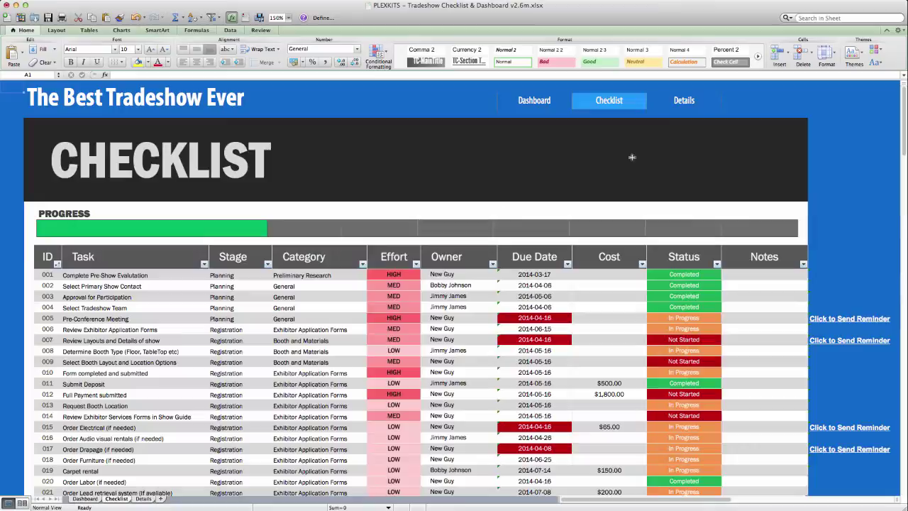
scroll(384, 289, down, 5)
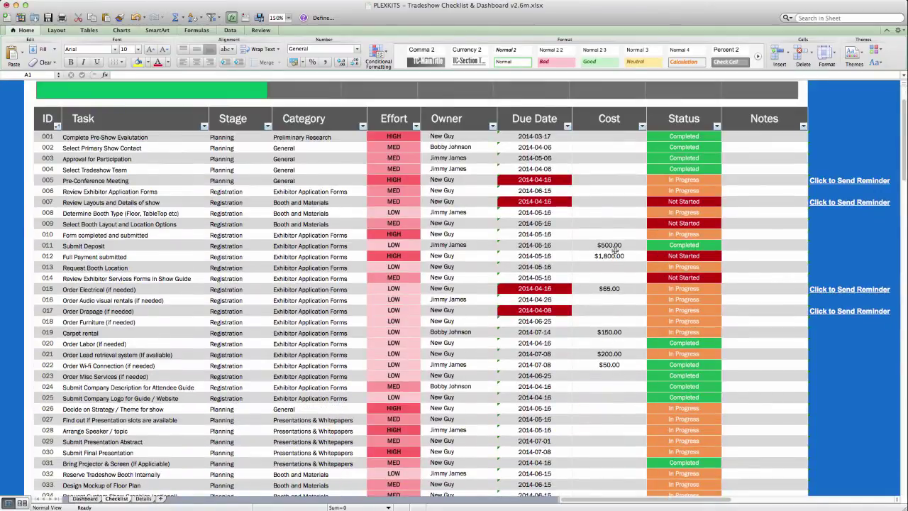
scroll(612, 375, up, 4)
scroll(612, 378, up, 1)
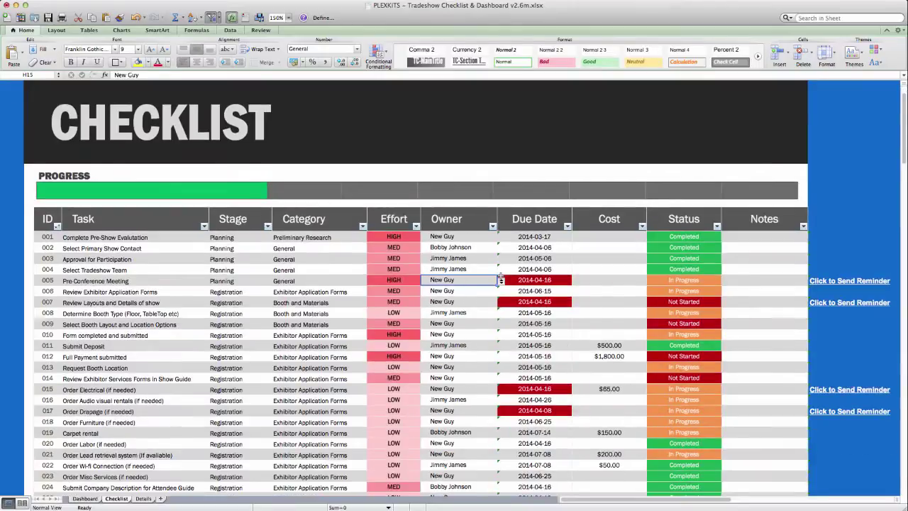
click(501, 282)
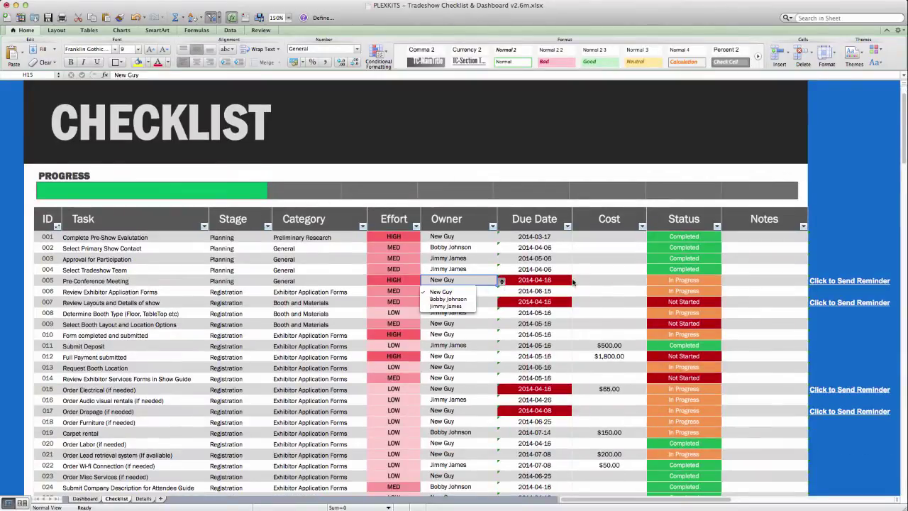
click(575, 284)
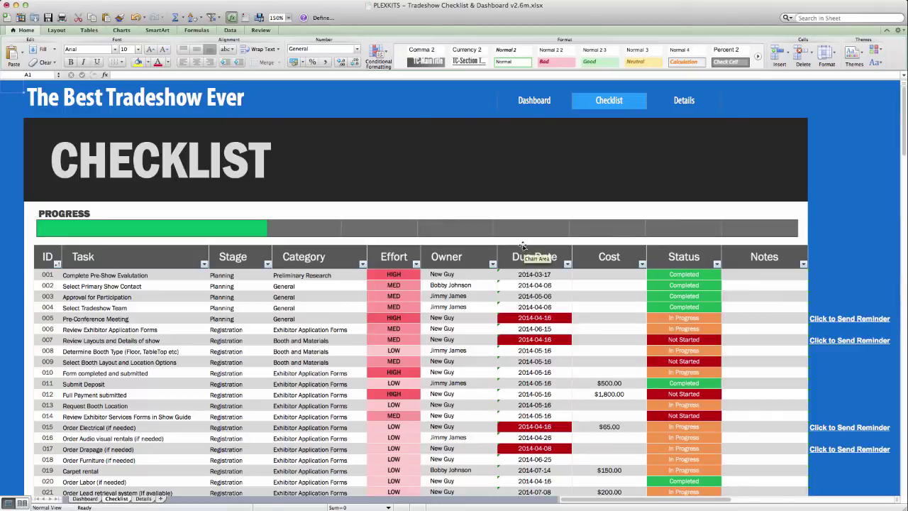
Step: Review the Dashboard's $5,000 budget bar chart and task donut charts
click(532, 103)
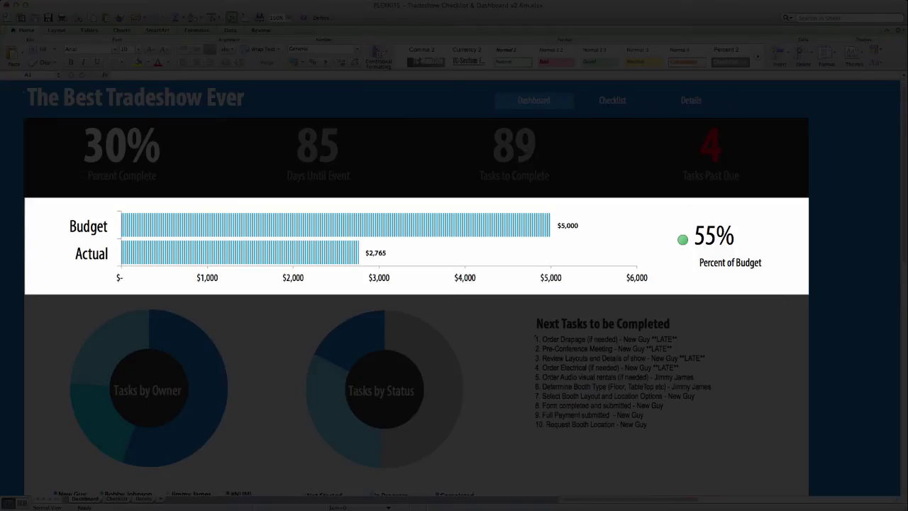
scroll(397, 221, down, 1)
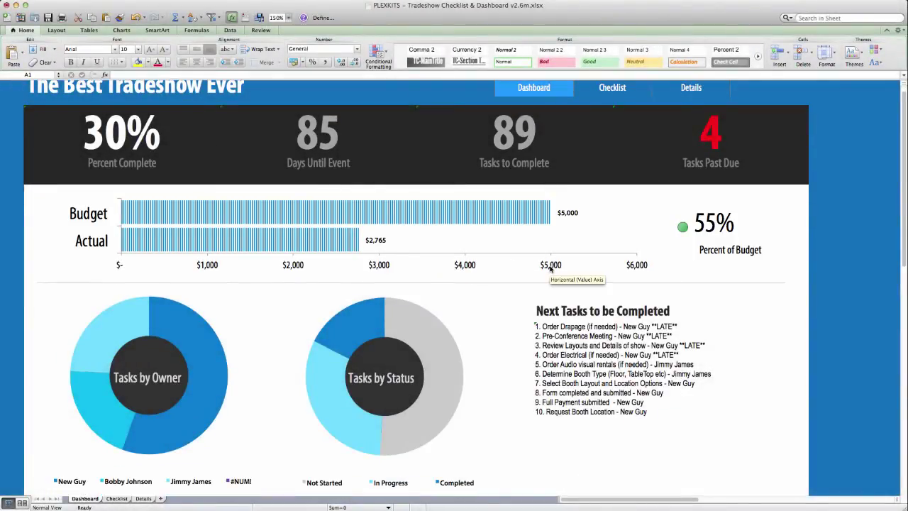
scroll(553, 266, down, 1)
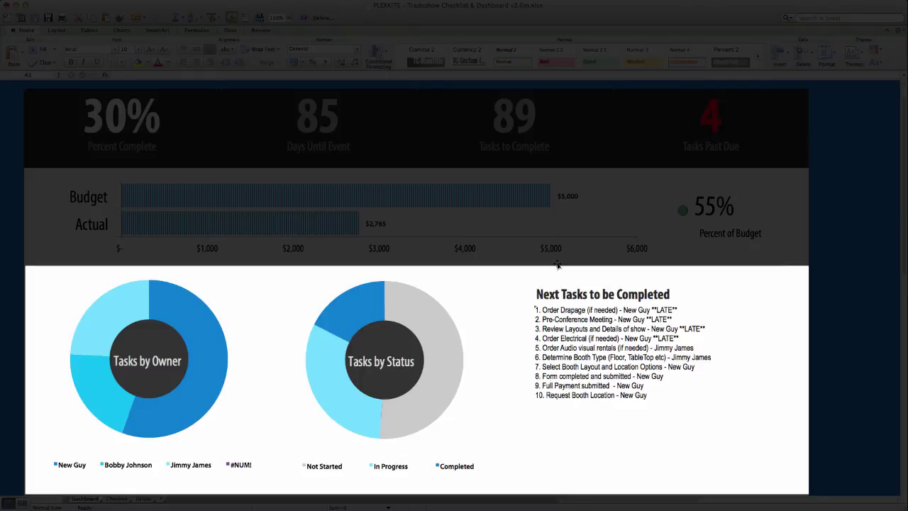
scroll(527, 149, up, 1)
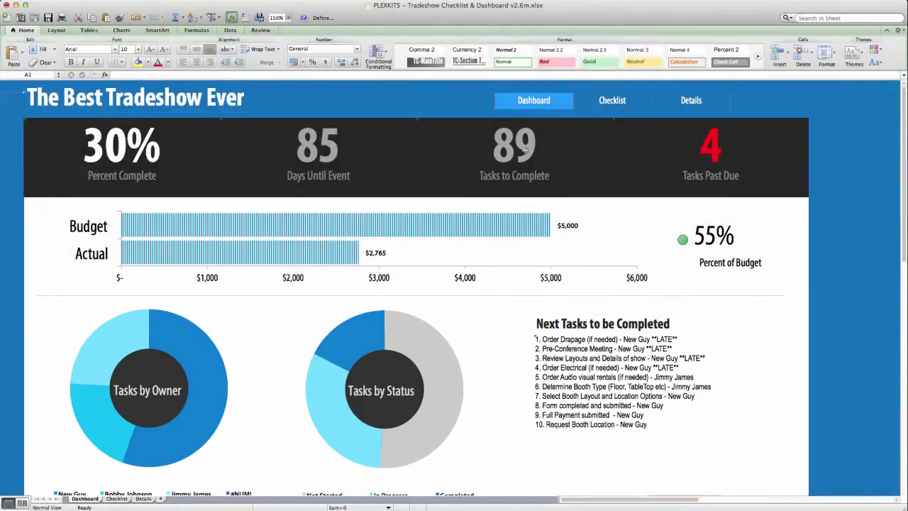